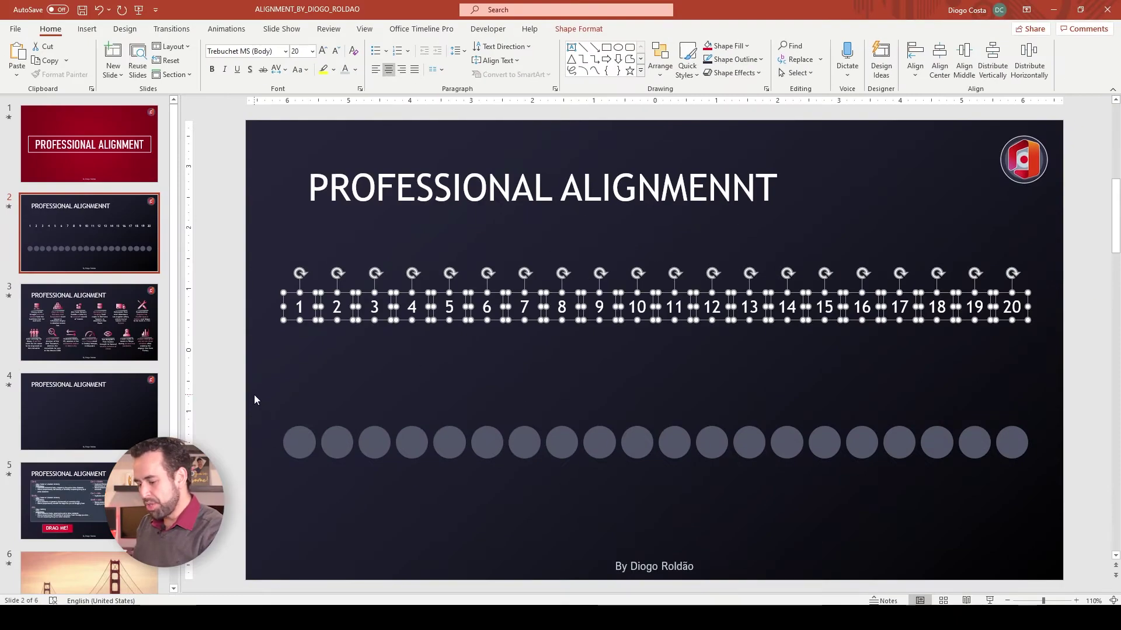
- Align the number labels Bottom, then Middle, so each number 1–20 centres on its grey circle
{"action": "left_click_drag", "start_coordinate": [253, 394], "coordinate": [1077, 493]}
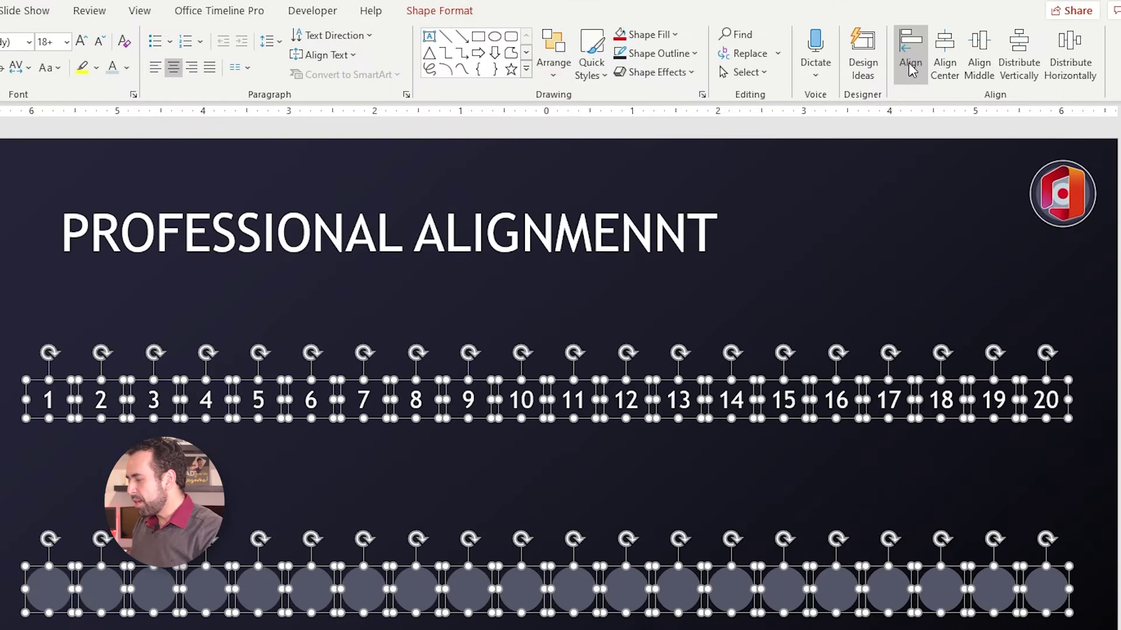
{"action": "left_click", "coordinate": [912, 69]}
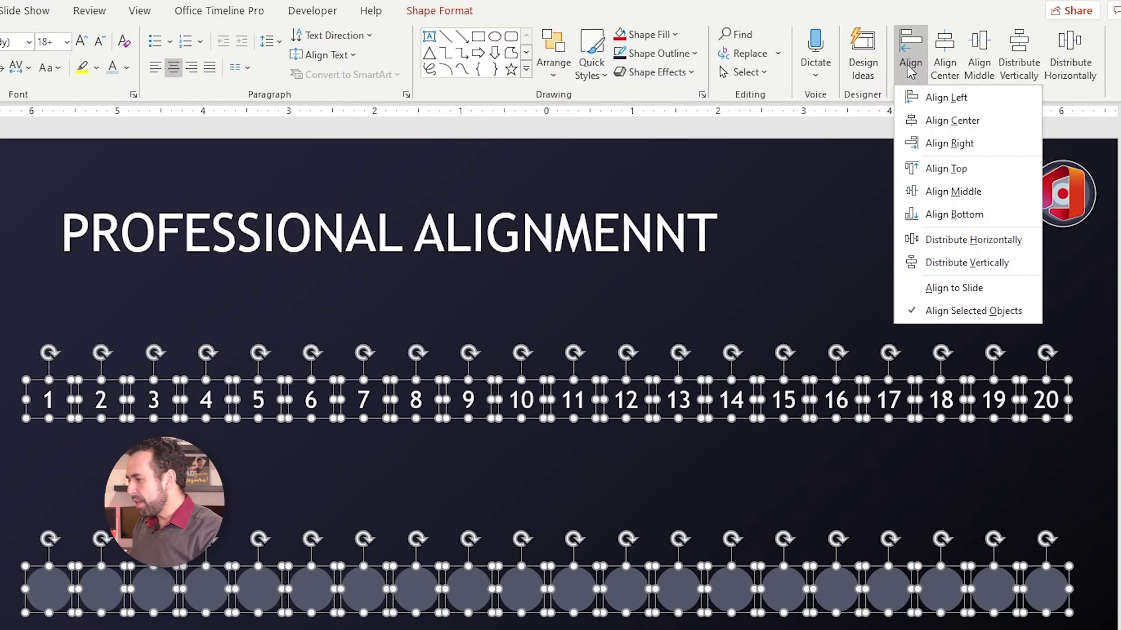
{"action": "left_click", "coordinate": [955, 216]}
{"action": "left_click", "coordinate": [979, 57]}
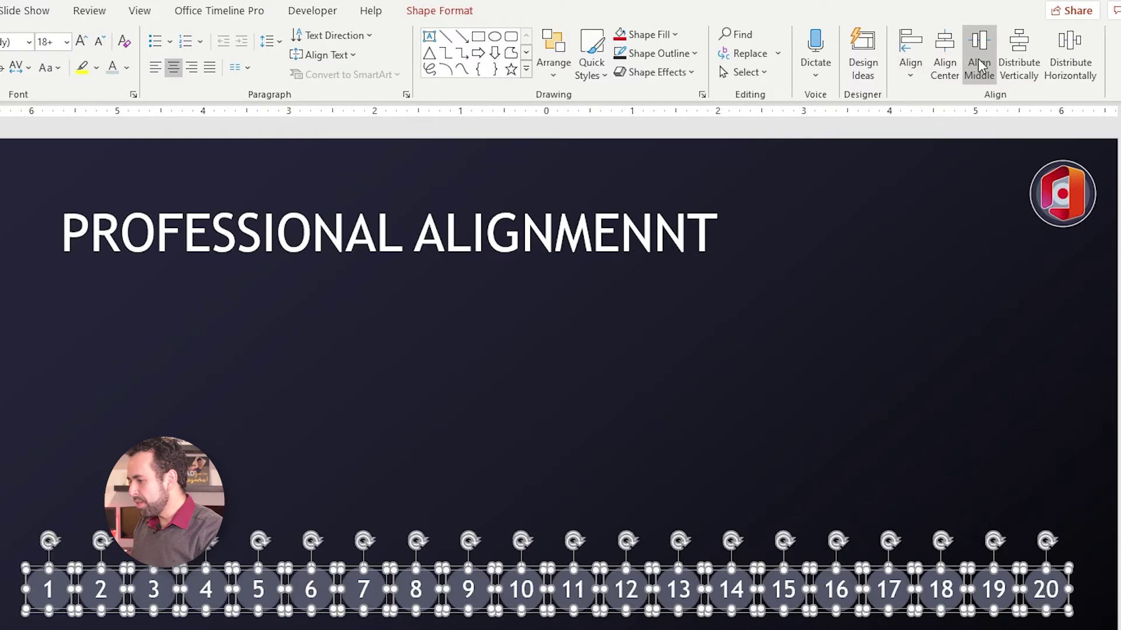
- Deselect, then check the same Align options under the Arrange menu
{"action": "left_click", "coordinate": [1103, 429]}
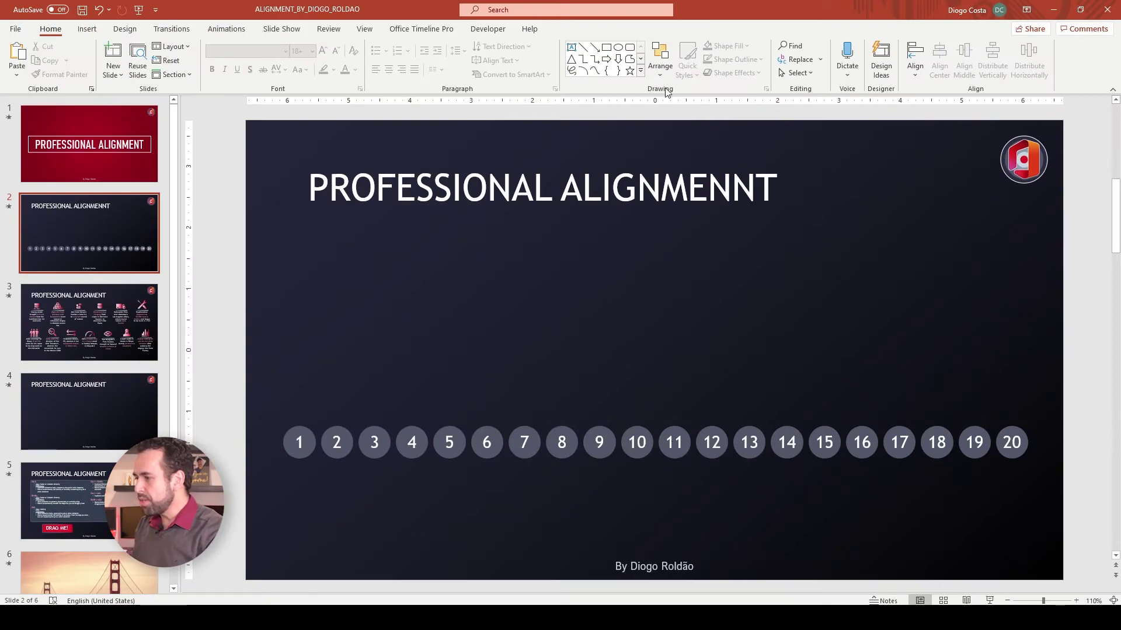
{"action": "left_click", "coordinate": [657, 59]}
{"action": "mouse_move", "coordinate": [700, 259]}
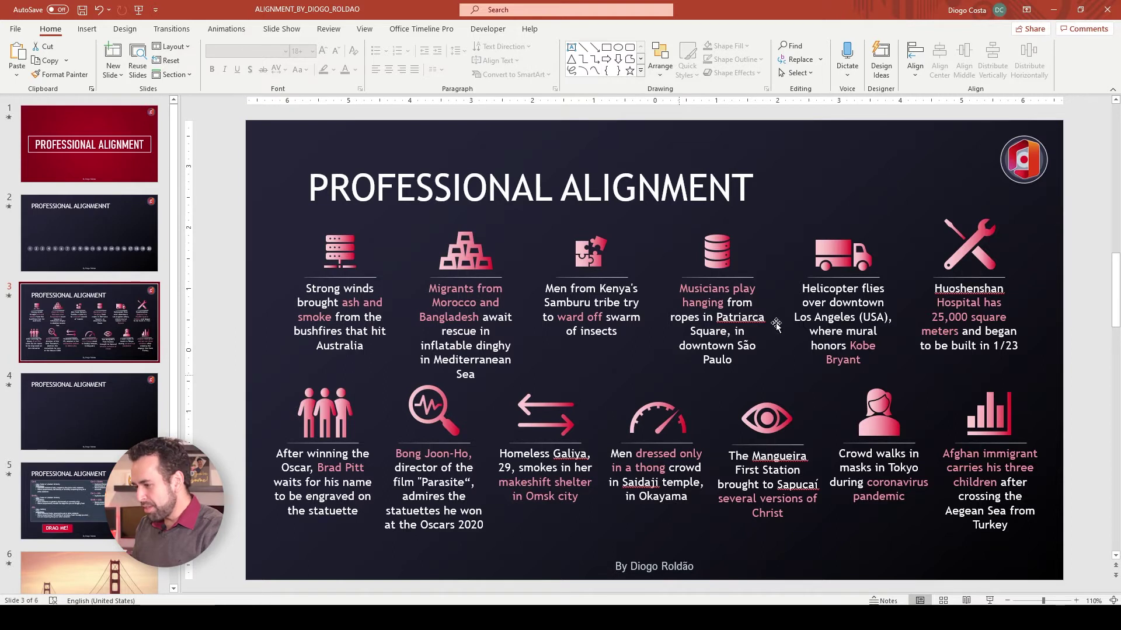
- Copy the first server icon and its bushfire caption from slide 3 onto slide 4
{"action": "left_click_drag", "start_coordinate": [254, 218], "coordinate": [425, 370]}
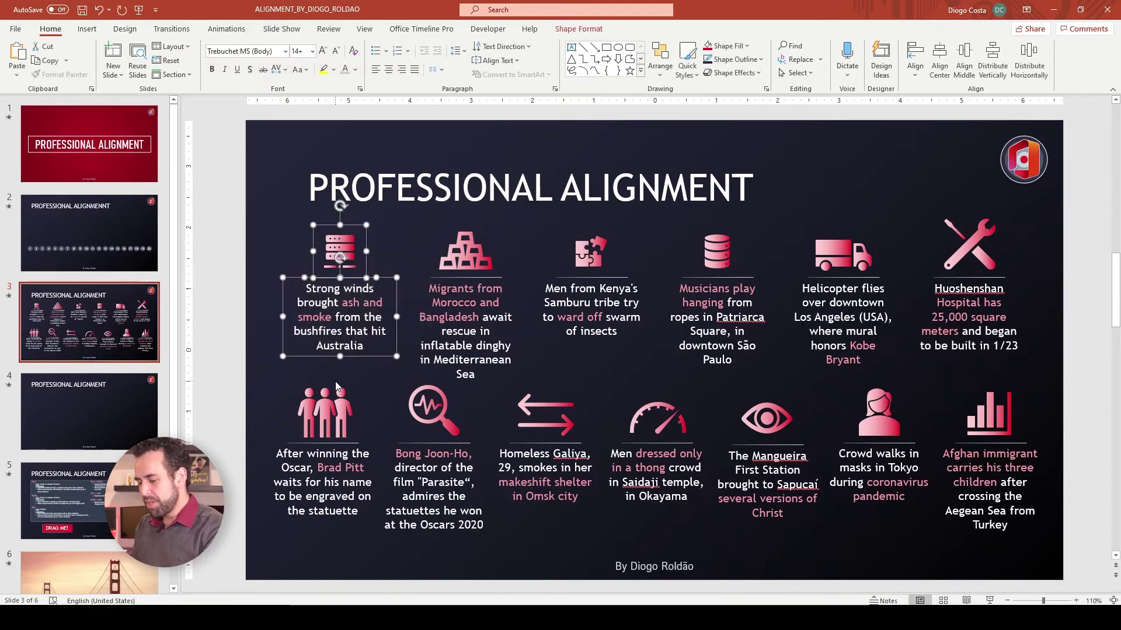
{"action": "left_click", "coordinate": [66, 427]}
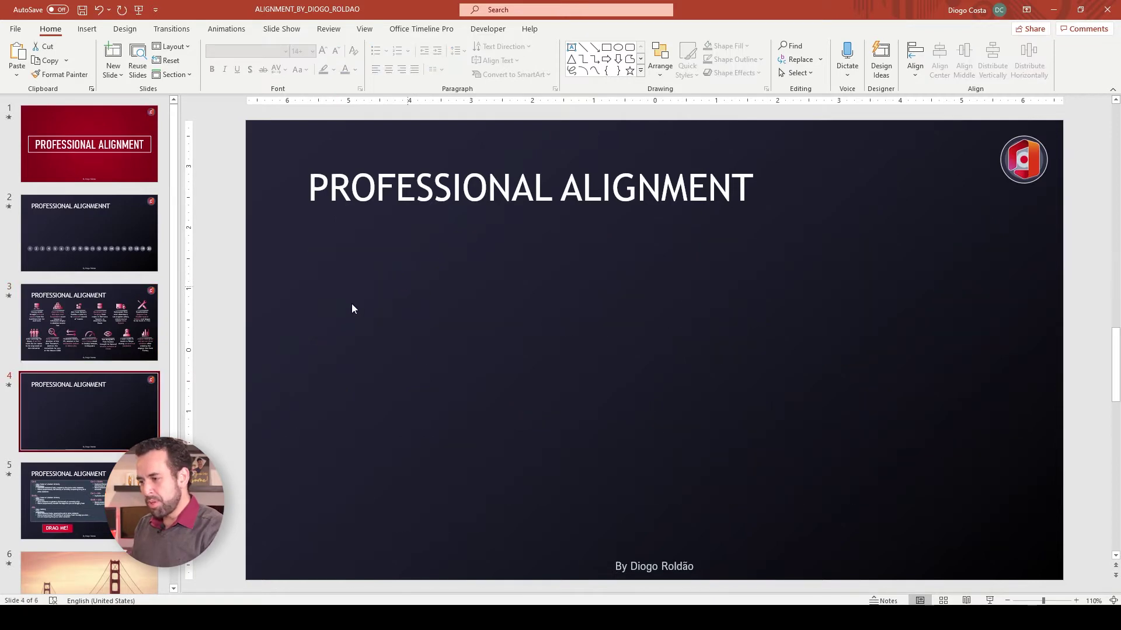
{"action": "key", "text": "ctrl+v"}
{"action": "left_click", "coordinate": [349, 435]}
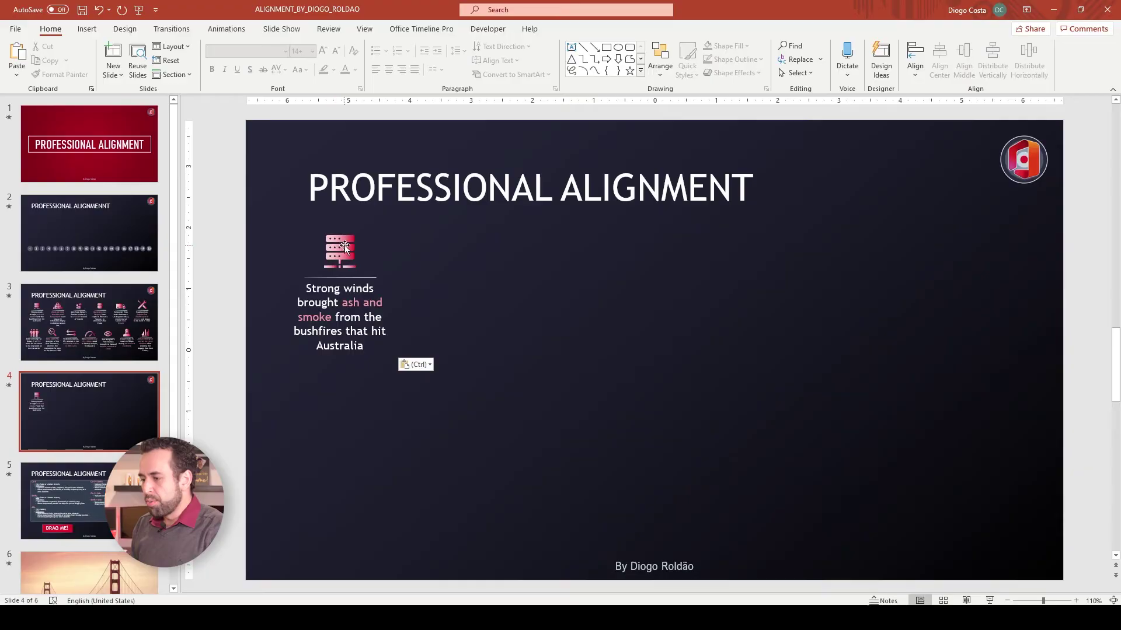
- Ctrl+Shift-drag copies of the icon-and-caption item rightward, undoing a tilt, until six line up
{"action": "left_click_drag", "start_coordinate": [253, 205], "coordinate": [461, 418]}
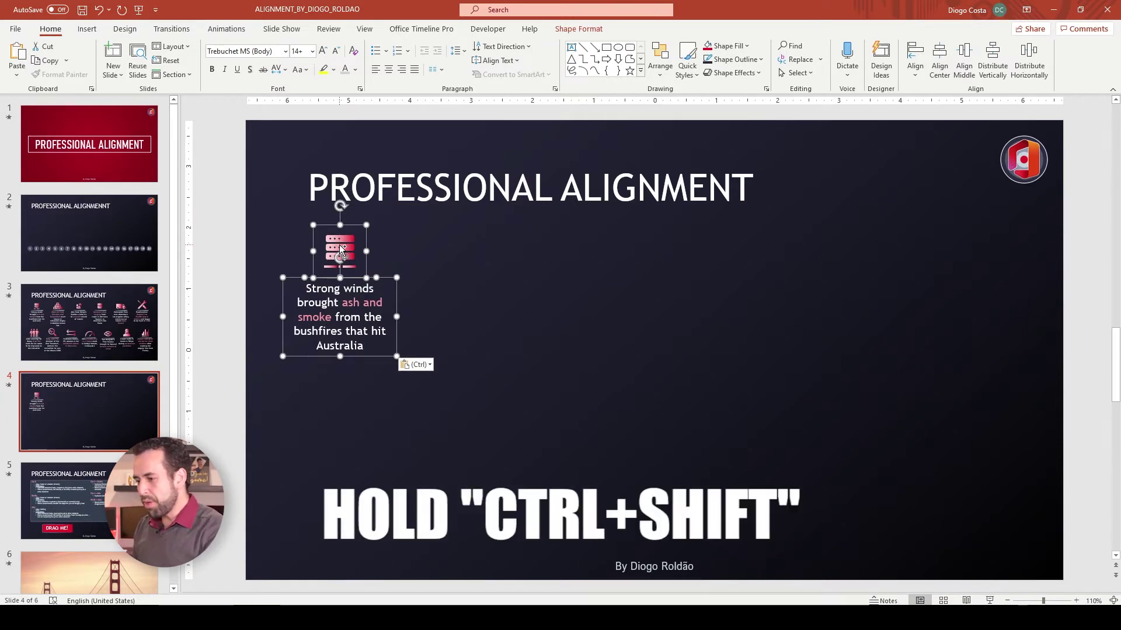
{"action": "left_click_drag", "start_coordinate": [341, 250], "coordinate": [581, 221]}
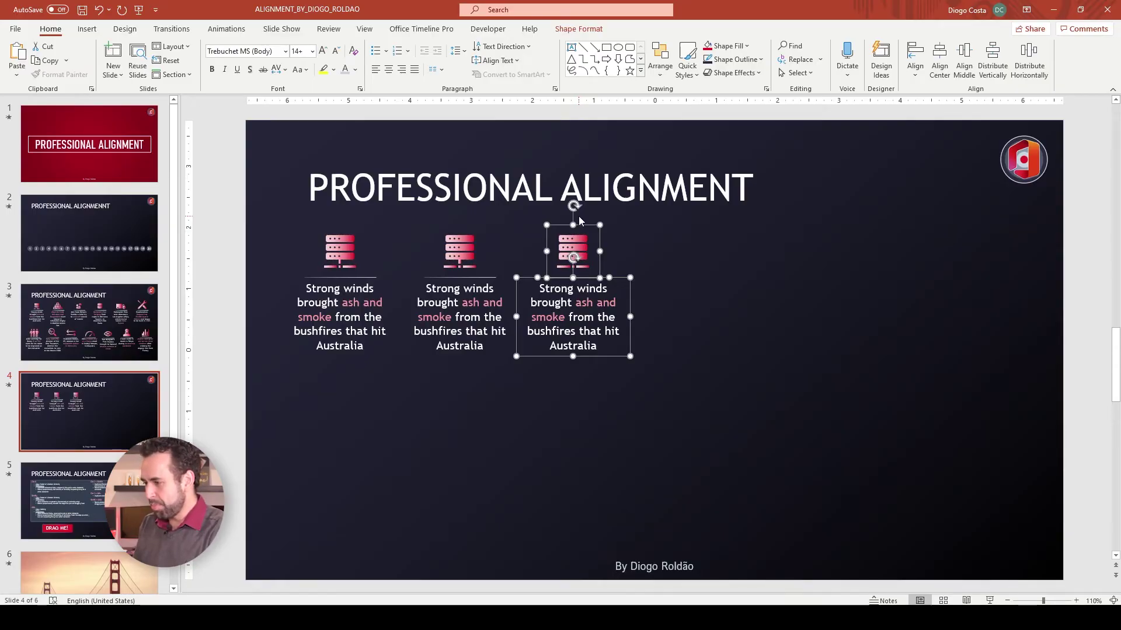
{"action": "left_click_drag", "start_coordinate": [580, 238], "coordinate": [833, 261]}
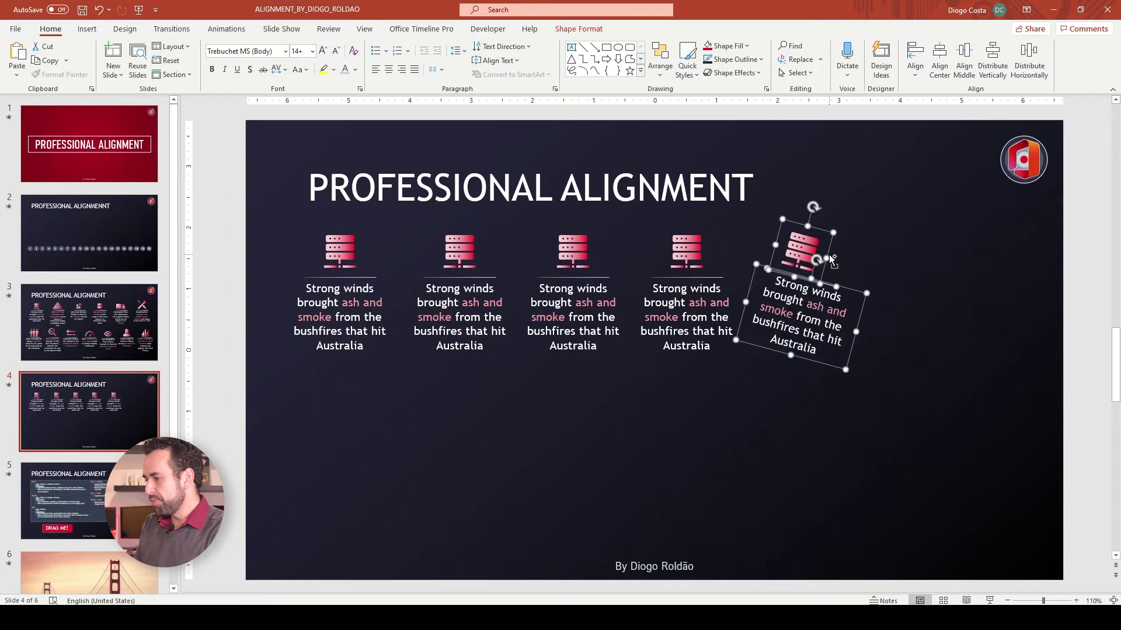
{"action": "key", "text": "ctrl+z"}
{"action": "left_click_drag", "start_coordinate": [816, 251], "coordinate": [982, 233]}
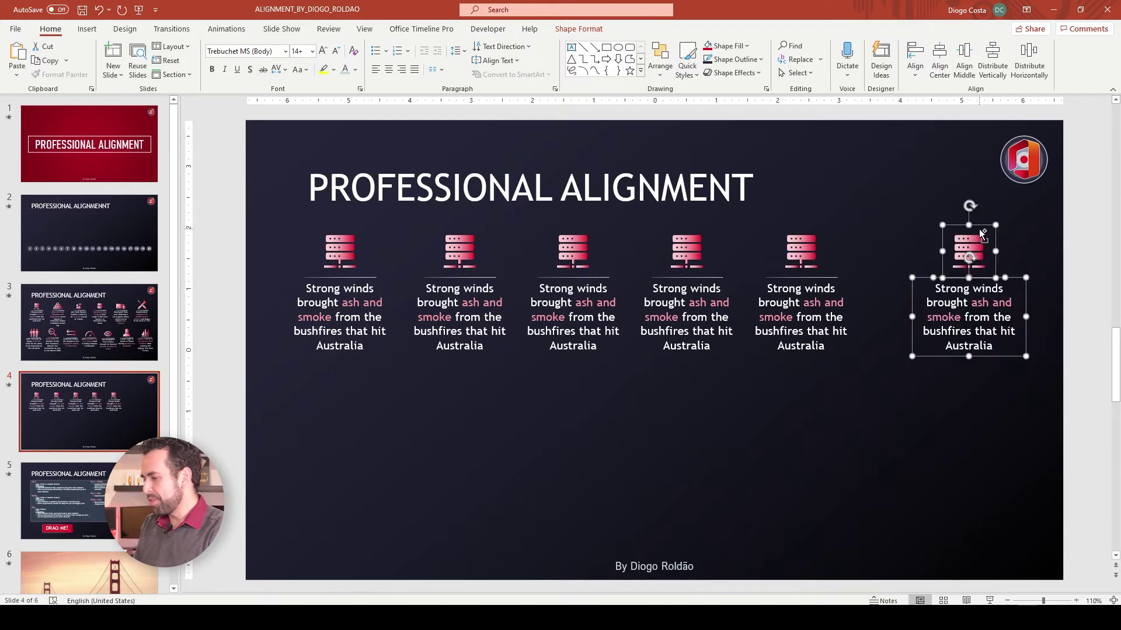
{"action": "left_click", "coordinate": [848, 379]}
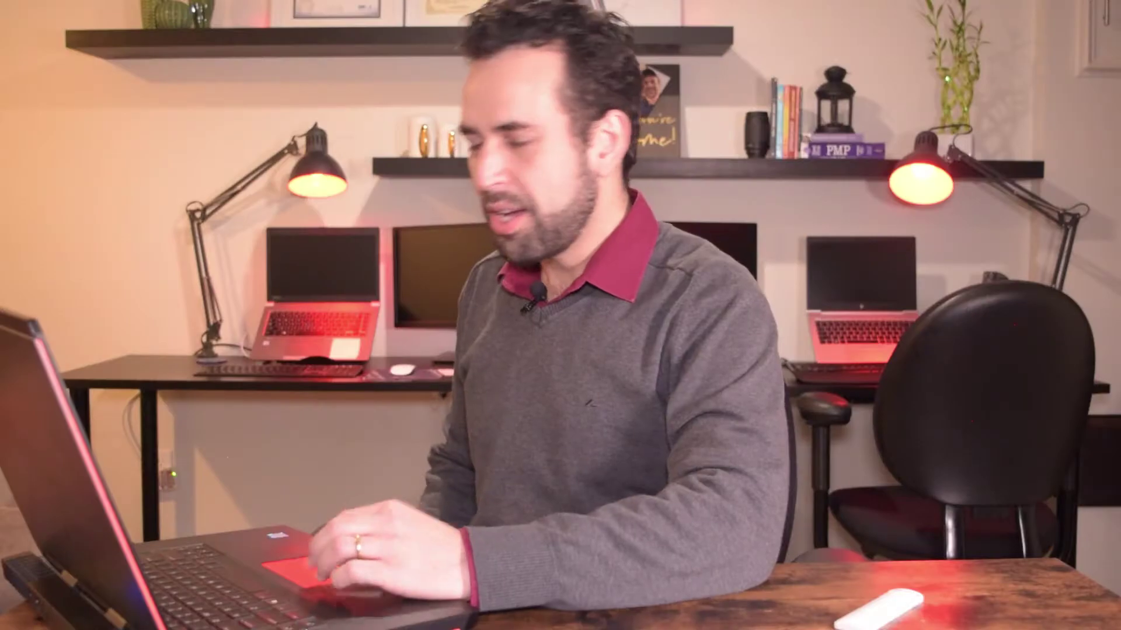
- Group each server icon with its bushfire caption using Ctrl+G
{"action": "left_click_drag", "start_coordinate": [886, 391], "coordinate": [1070, 211]}
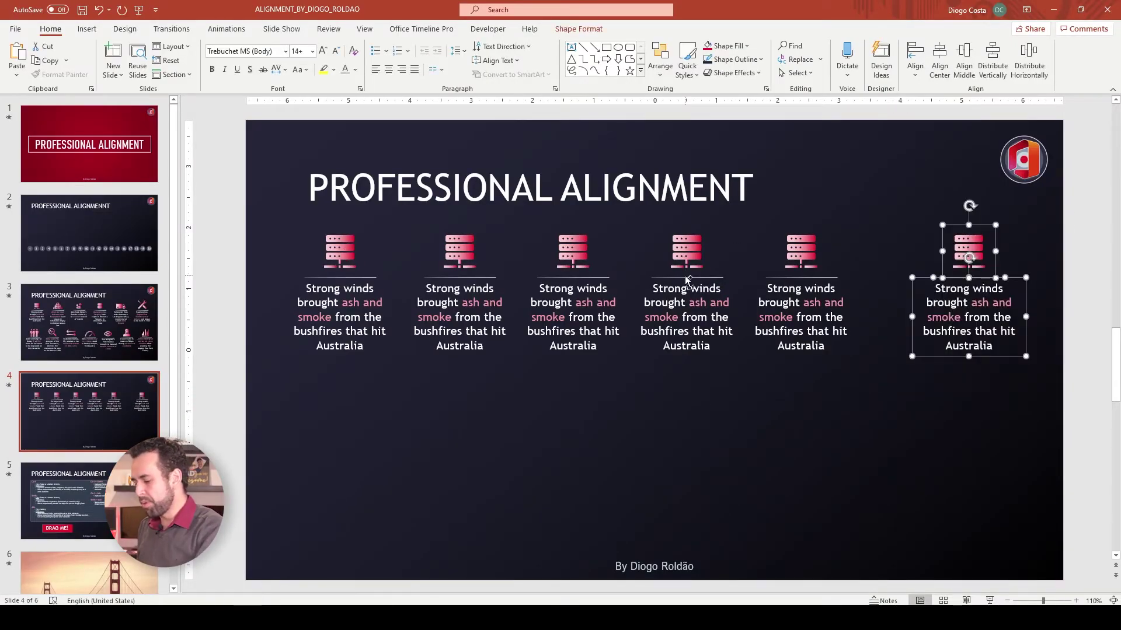
{"action": "key", "text": "ctrl+g"}
{"action": "left_click_drag", "start_coordinate": [888, 410], "coordinate": [727, 201]}
{"action": "left_click_drag", "start_coordinate": [614, 390], "coordinate": [756, 222]}
{"action": "key", "text": "ctrl+g"}
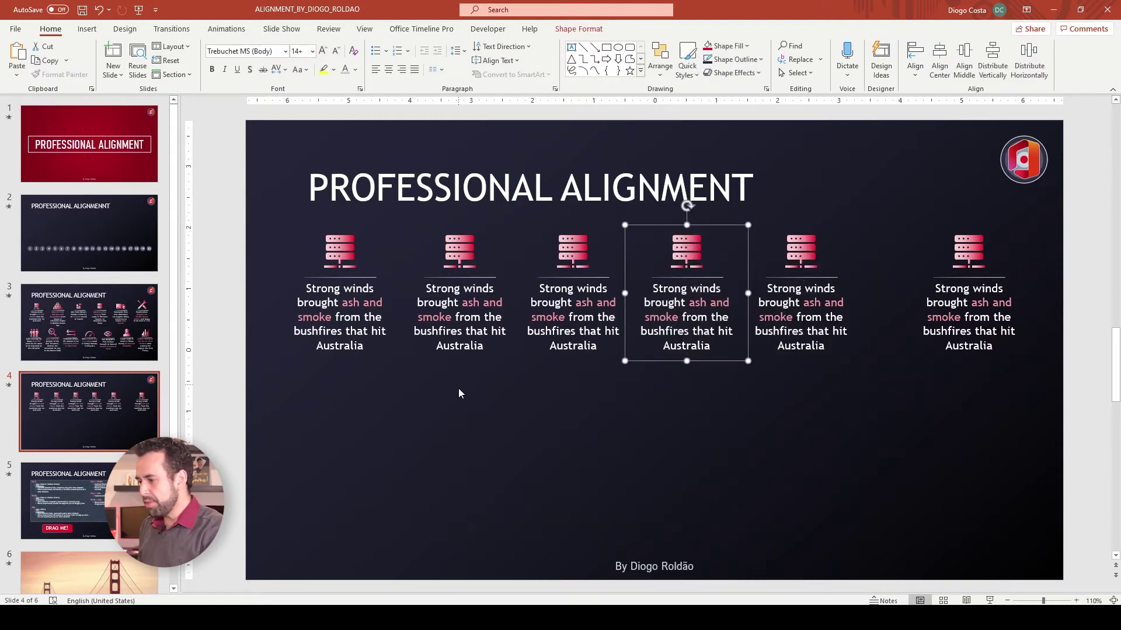
{"action": "left_click_drag", "start_coordinate": [458, 384], "coordinate": [670, 219]}
{"action": "left_click_drag", "start_coordinate": [388, 385], "coordinate": [533, 212]}
{"action": "key", "text": "ctrl+g"}
{"action": "left_click_drag", "start_coordinate": [255, 386], "coordinate": [433, 208]}
- Distribute all six grouped items horizontally so they are evenly spaced across the row
{"action": "left_click_drag", "start_coordinate": [247, 208], "coordinate": [1115, 401]}
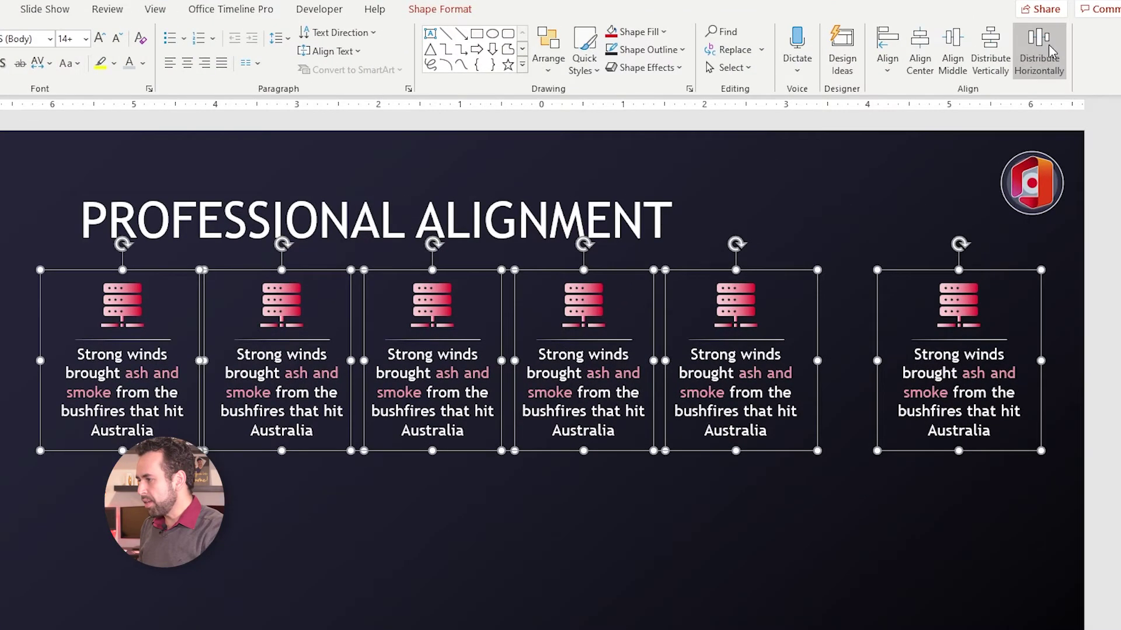
{"action": "left_click", "coordinate": [1050, 52]}
{"action": "left_click", "coordinate": [721, 503]}
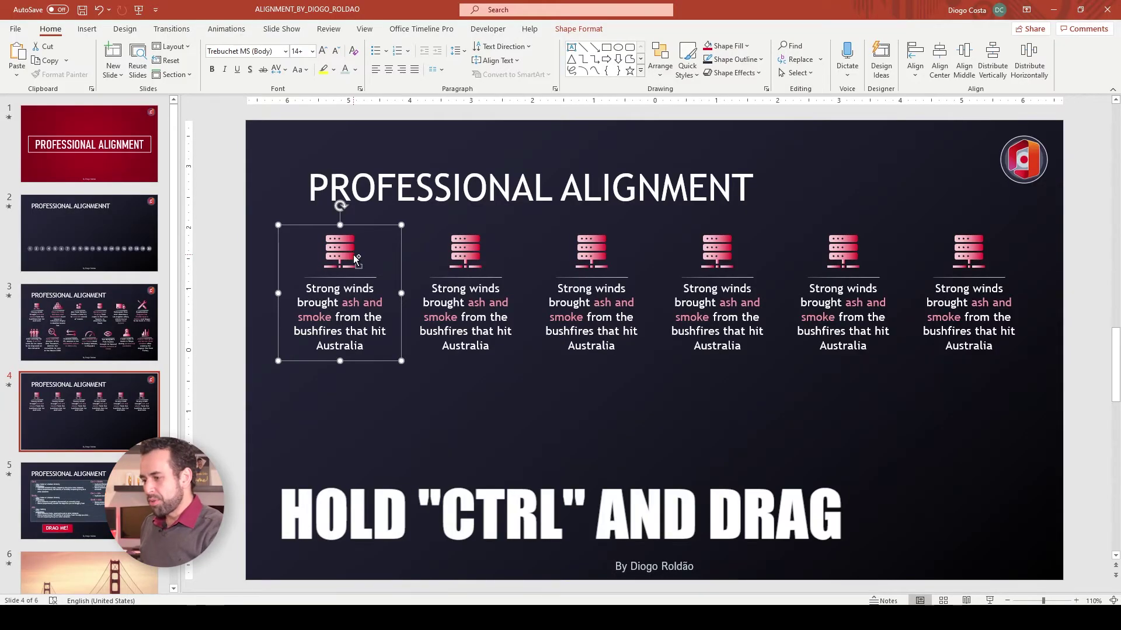
{"action": "left_click_drag", "start_coordinate": [352, 254], "coordinate": [519, 422]}
{"action": "key", "text": "ctrl+z"}
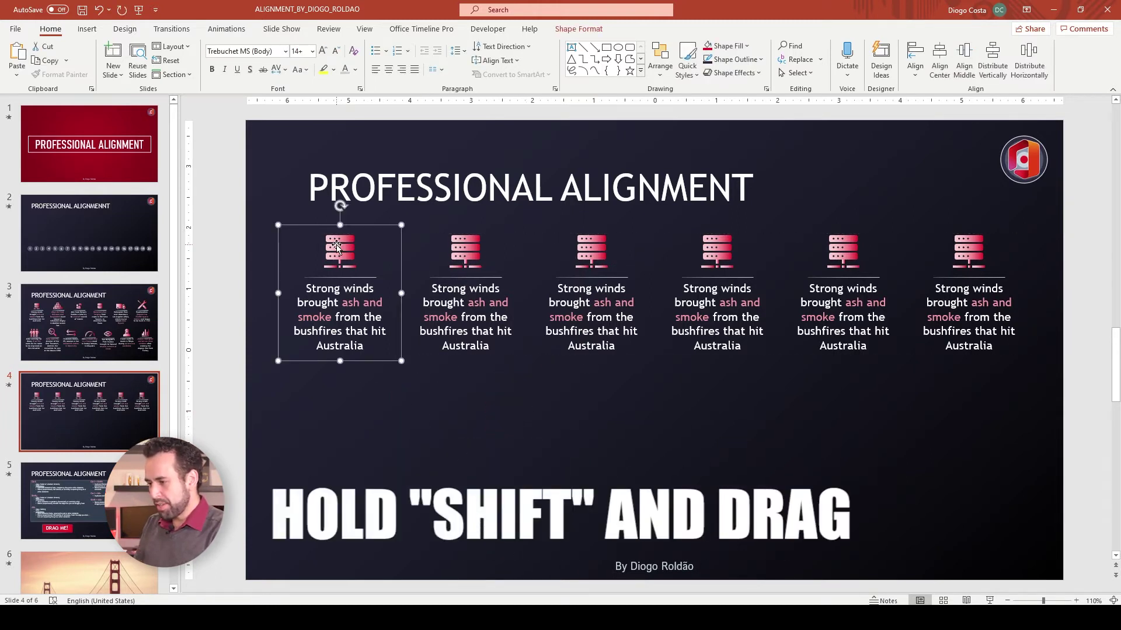
{"action": "left_click_drag", "start_coordinate": [336, 246], "coordinate": [347, 280]}
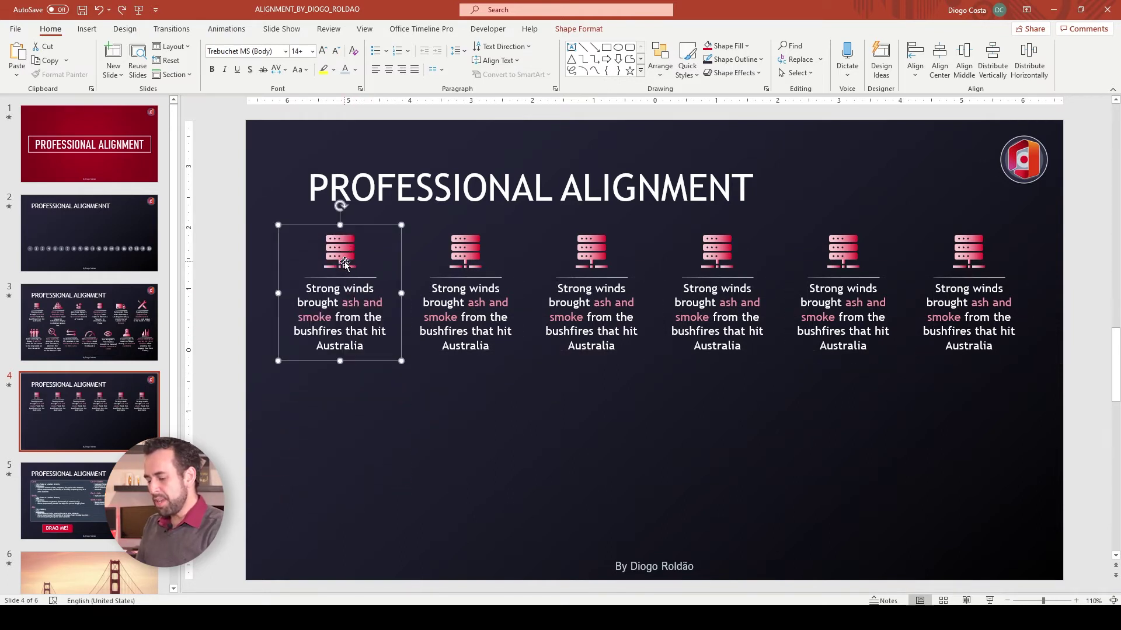
{"action": "left_click_drag", "start_coordinate": [348, 262], "coordinate": [793, 348]}
{"action": "key", "text": "ctrl+z"}
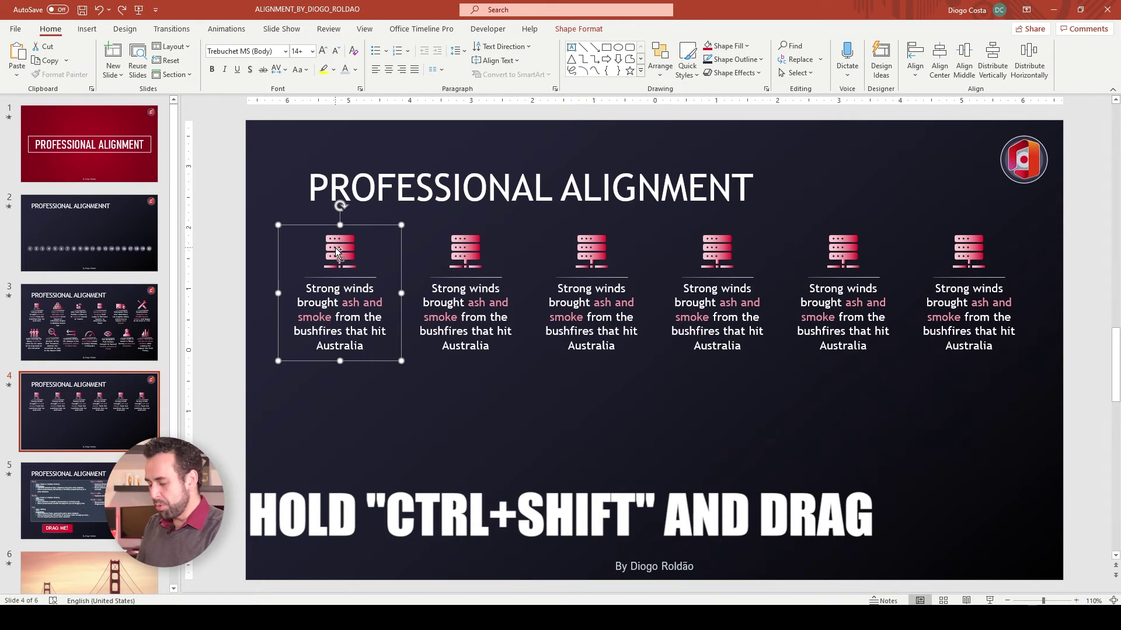
- Copy the first item straight down to begin the second row, then reposition it freely with Alt
{"action": "left_click_drag", "start_coordinate": [338, 251], "coordinate": [970, 430]}
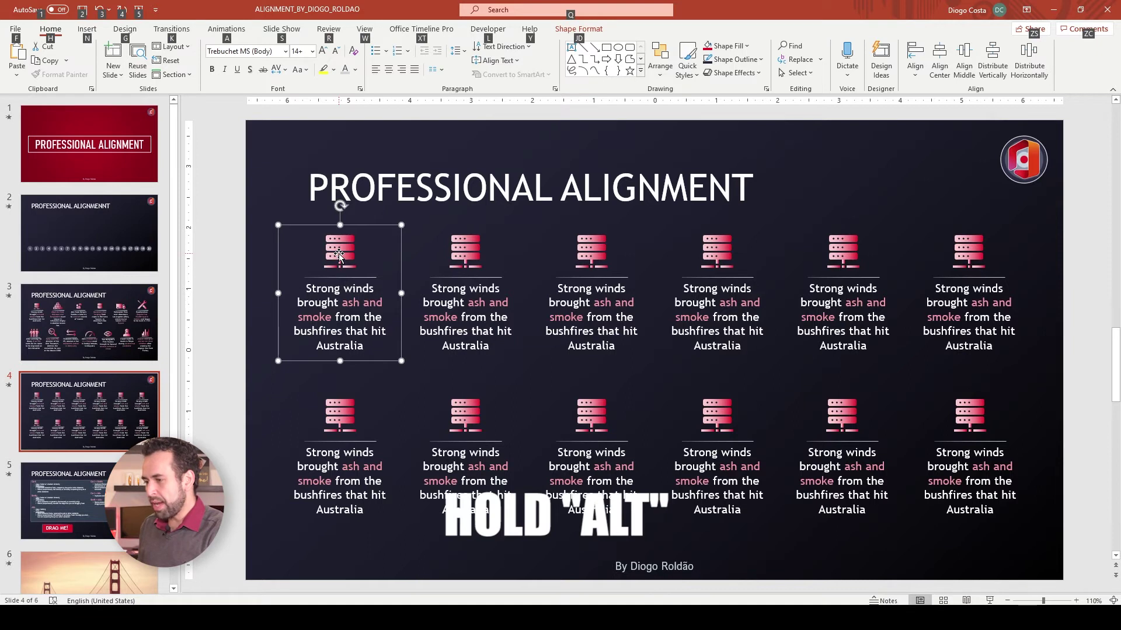
{"action": "left_click_drag", "start_coordinate": [382, 268], "coordinate": [418, 249]}
{"action": "left_click_drag", "start_coordinate": [421, 342], "coordinate": [312, 238]}
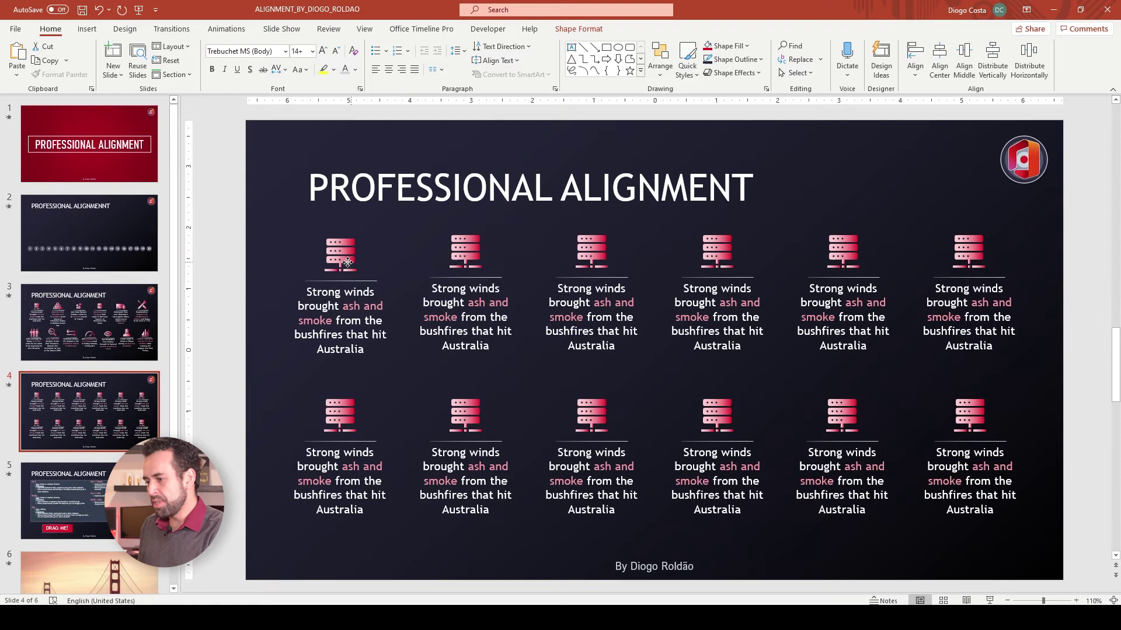